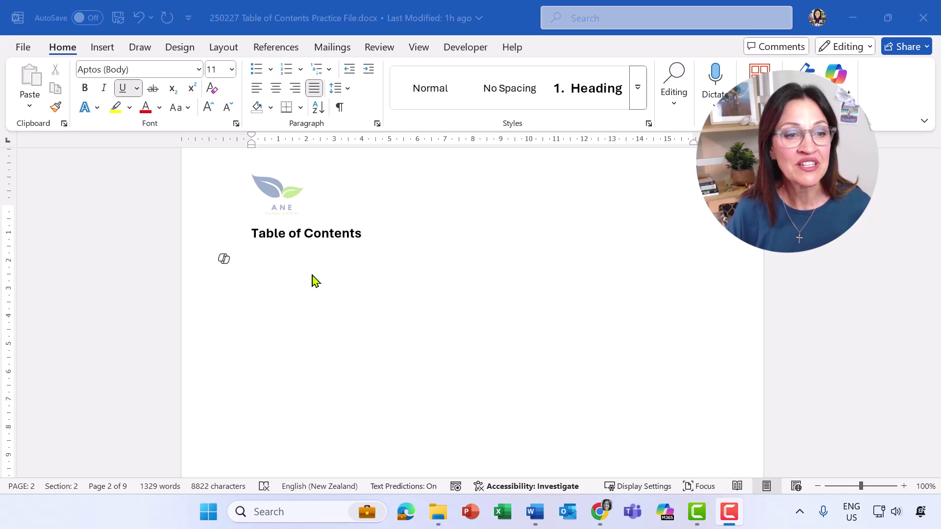
Under the Table of Contents heading, open the References table of contents gallery.
{"action": "left_click", "coordinate": [261, 259]}
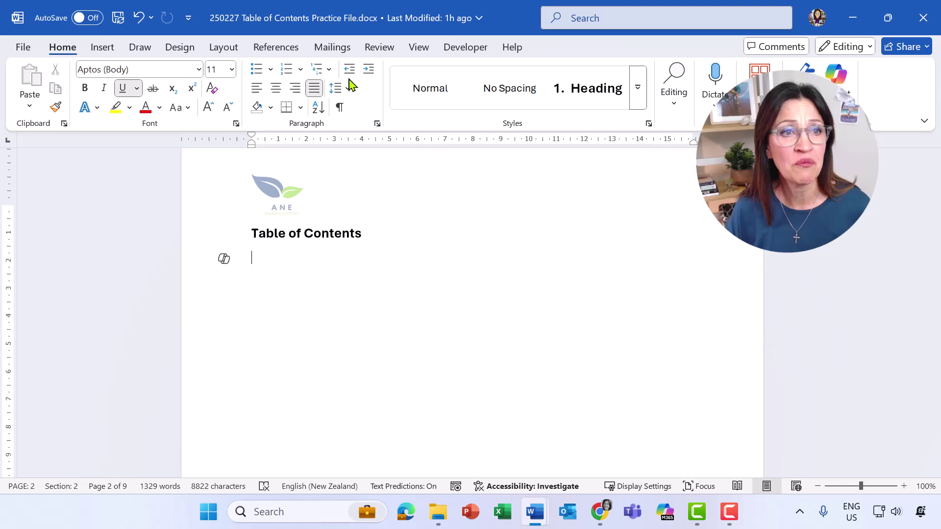
{"action": "left_click", "coordinate": [275, 49]}
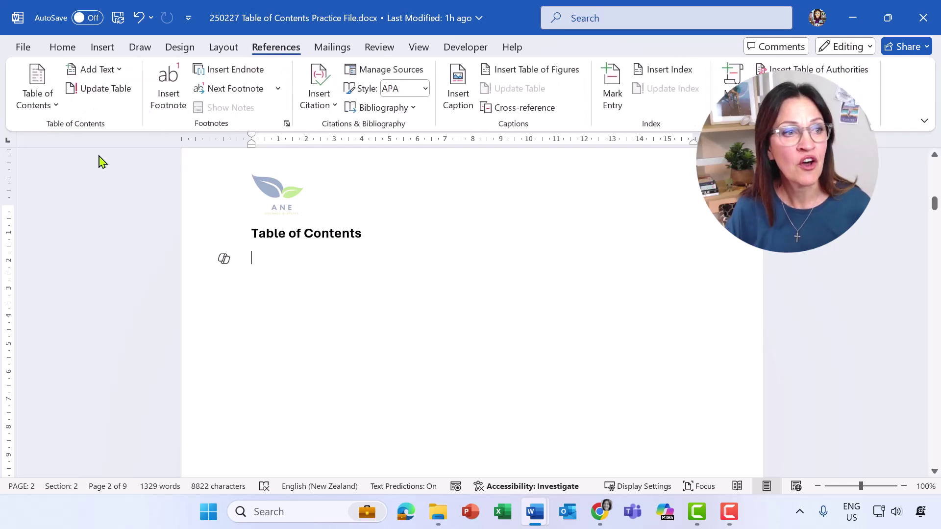
{"action": "left_click", "coordinate": [48, 100]}
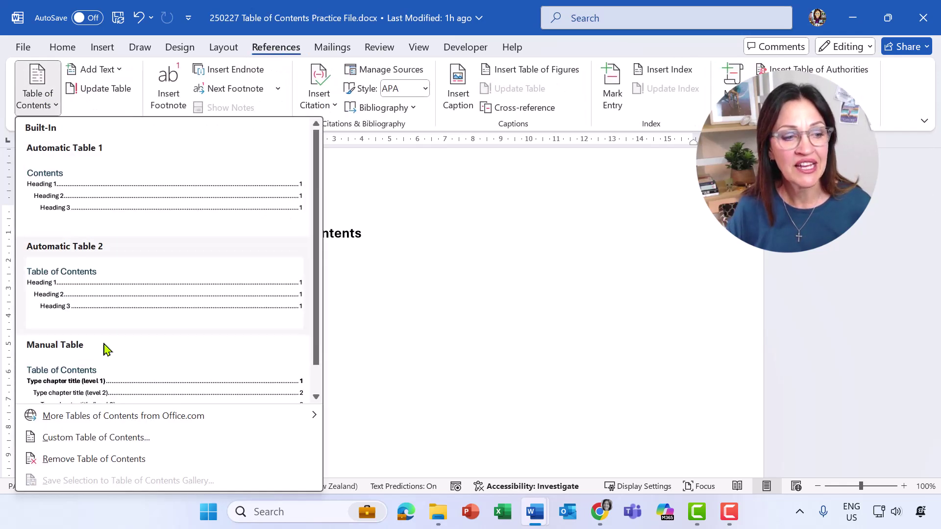
Insert a custom table of contents with hyperlinks and page numbers.
{"action": "left_click", "coordinate": [86, 441]}
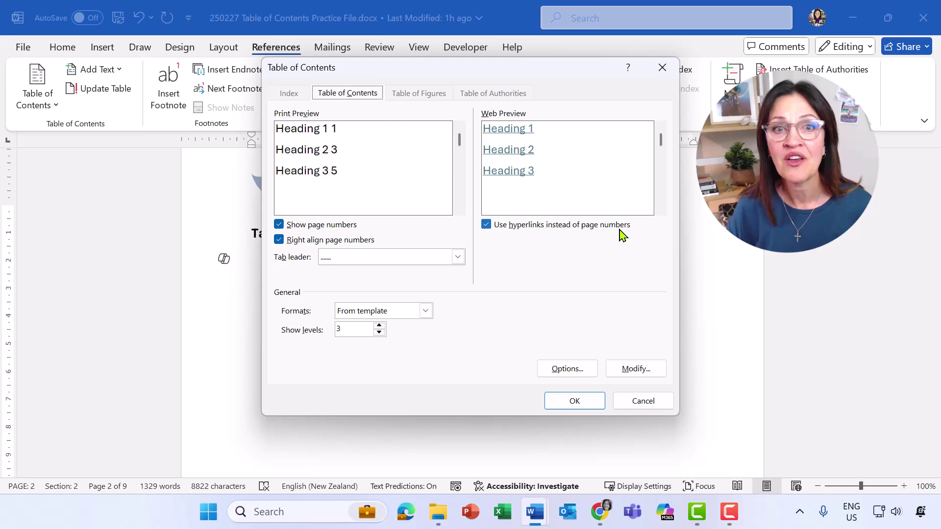
{"action": "left_click", "coordinate": [571, 402]}
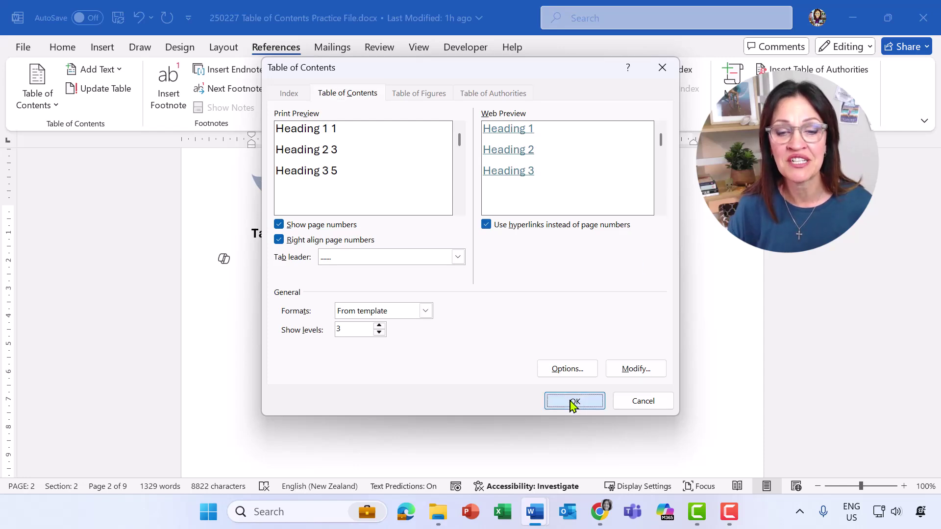
Review the inserted table of contents from the top and use the F12 Save As shortcut.
{"action": "scroll", "coordinate": [482, 309], "scroll_direction": "up", "scroll_amount": 2}
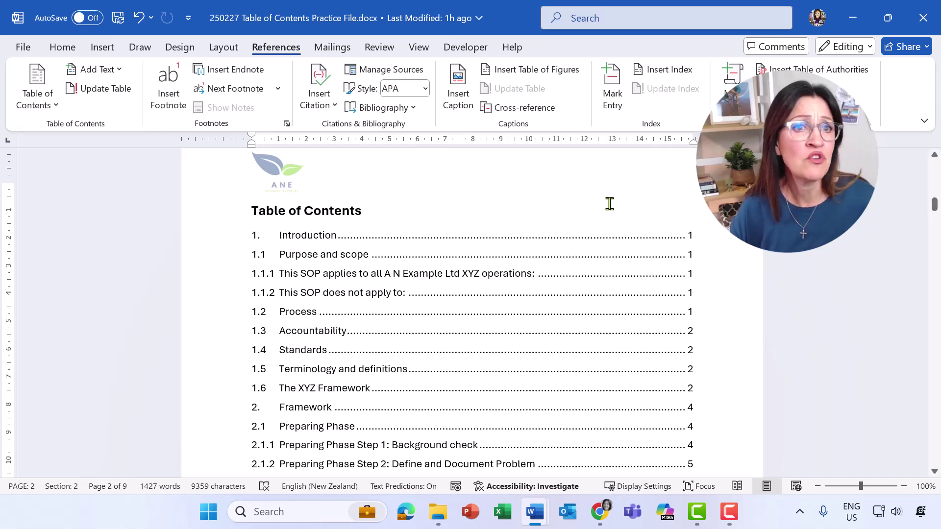
{"action": "key", "text": "F12"}
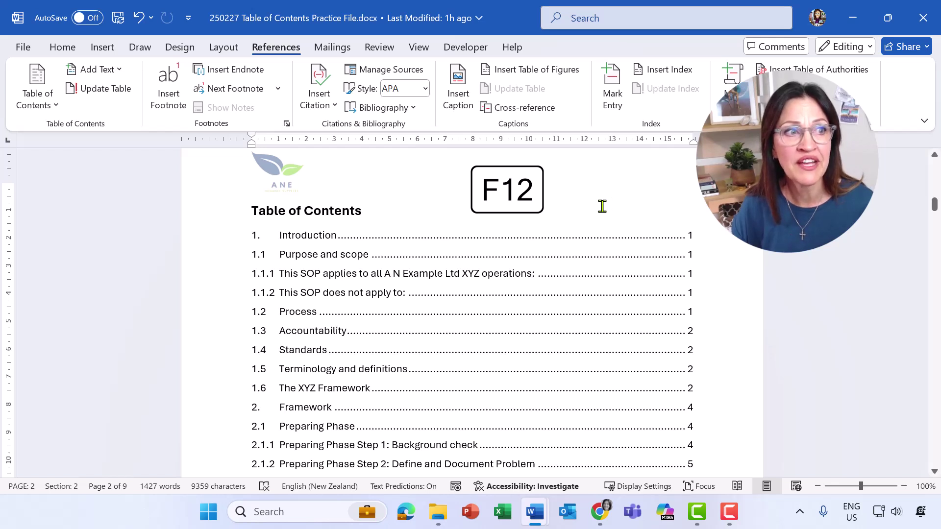
Save the document as PDF (*.pdf) named '250227 Table of Contents Practice File.pdf'.
{"action": "left_click", "coordinate": [25, 47]}
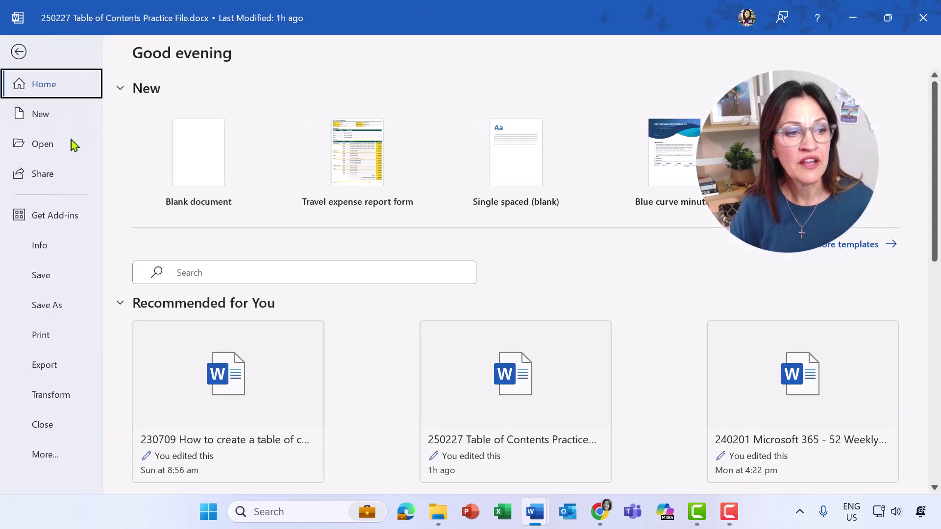
{"action": "left_click", "coordinate": [55, 306]}
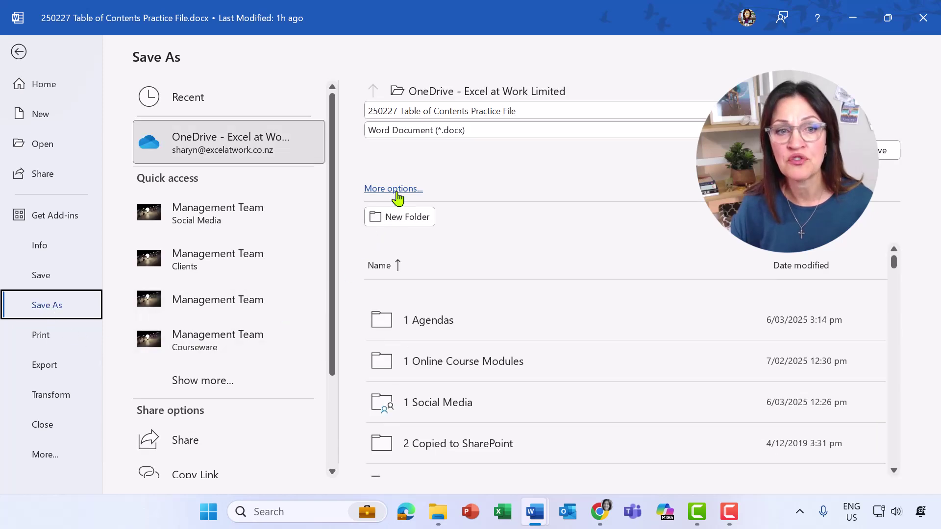
{"action": "left_click", "coordinate": [397, 193]}
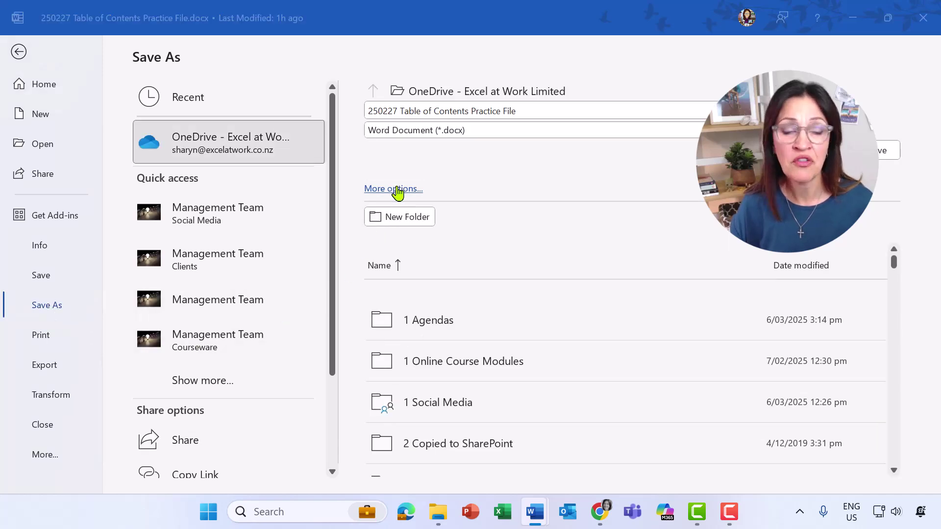
{"action": "left_click_drag", "start_coordinate": [362, 16], "coordinate": [658, 49]}
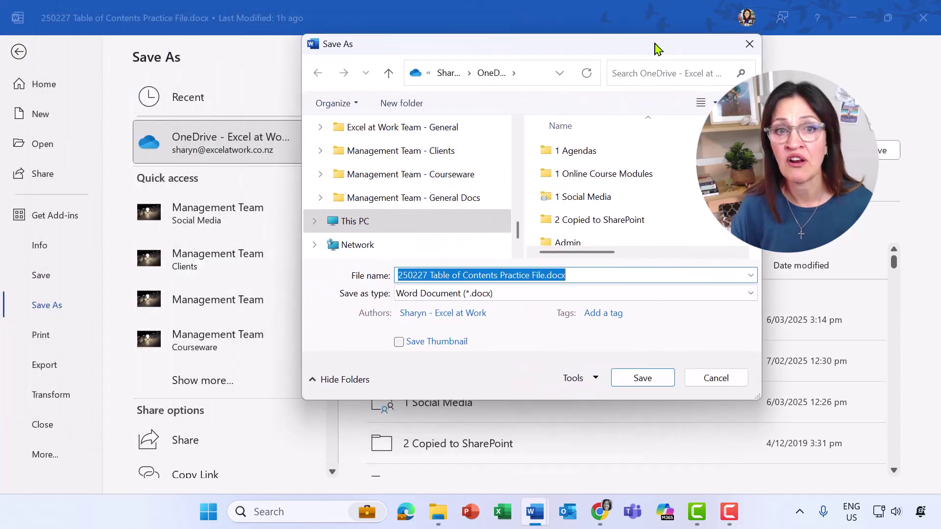
{"action": "left_click", "coordinate": [532, 294]}
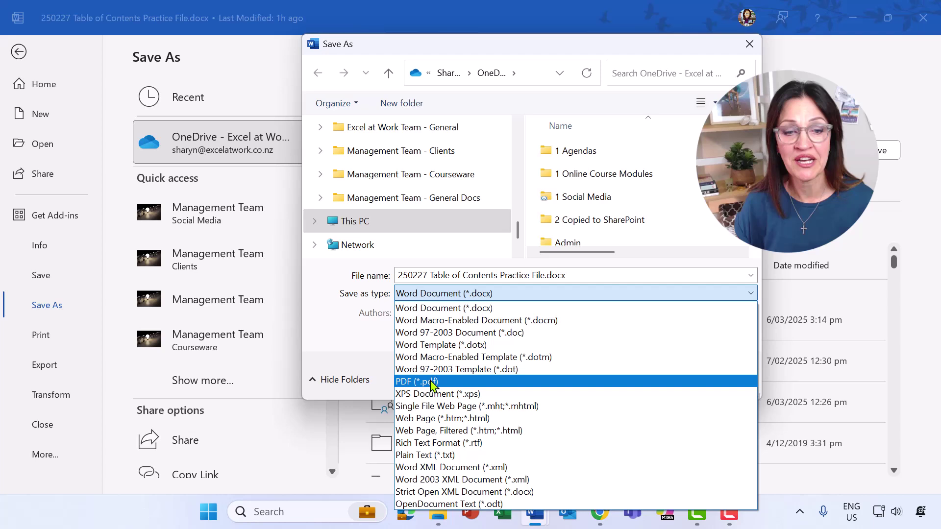
{"action": "left_click", "coordinate": [548, 381]}
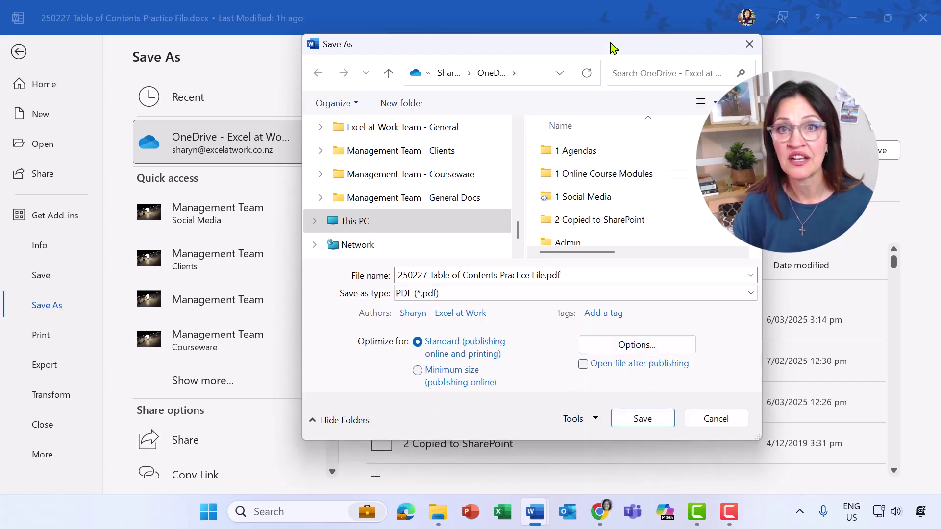
{"action": "left_click_drag", "start_coordinate": [612, 46], "coordinate": [573, 33]}
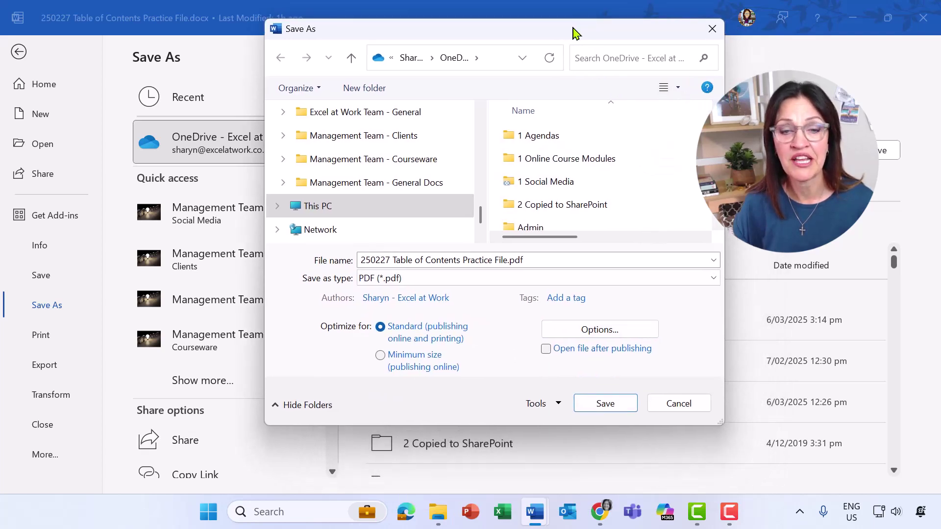
Enable 'Create bookmarks using Headings' in the PDF options and save the PDF.
{"action": "left_click", "coordinate": [599, 332]}
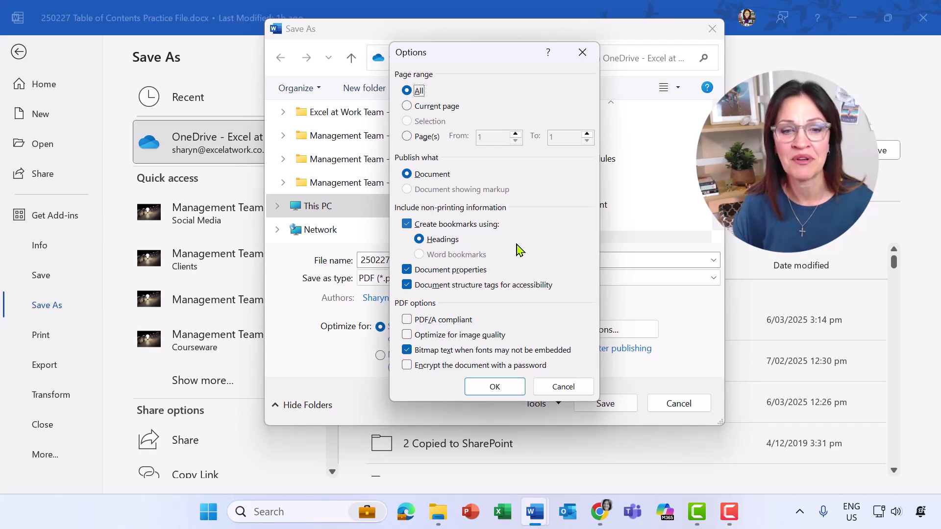
{"action": "left_click", "coordinate": [494, 387]}
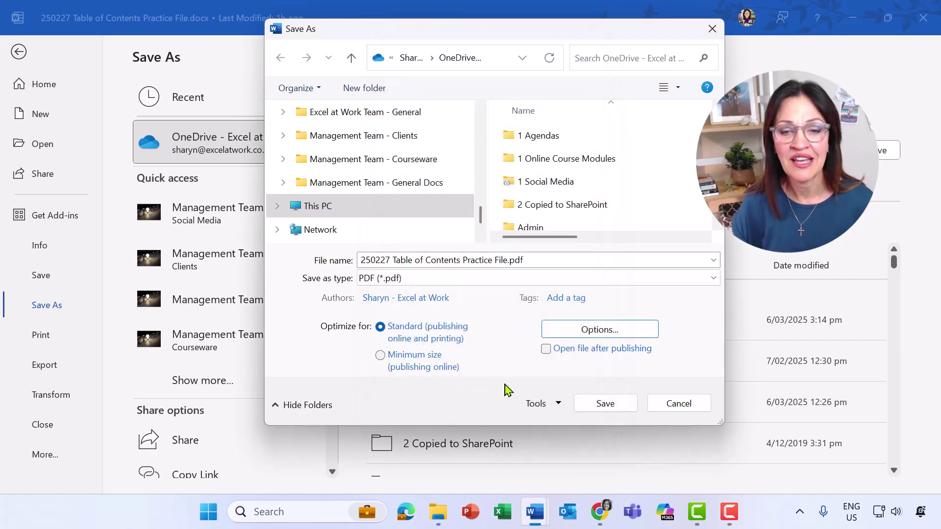
{"action": "left_click", "coordinate": [604, 403]}
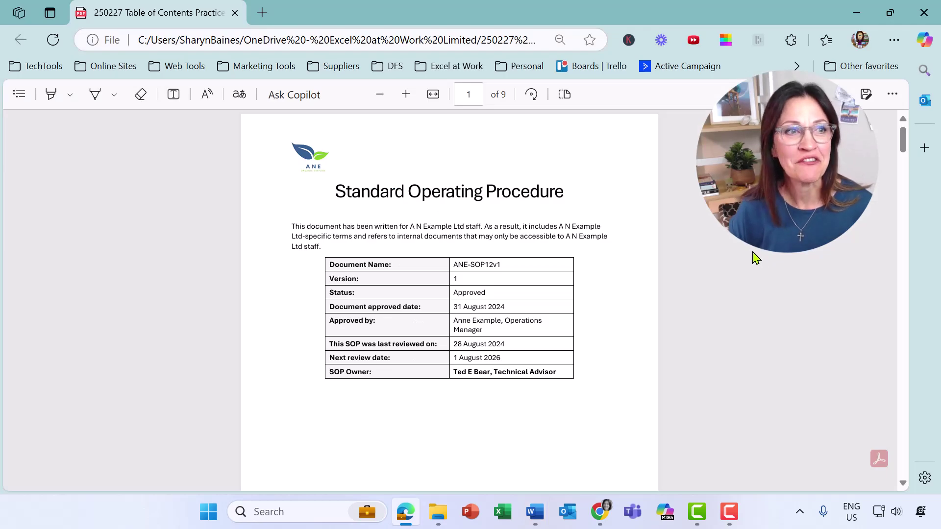
Follow the PDF's Accountability table-of-contents link to section 1.3 on page 4.
{"action": "scroll", "coordinate": [715, 238], "scroll_direction": "down", "scroll_amount": 10}
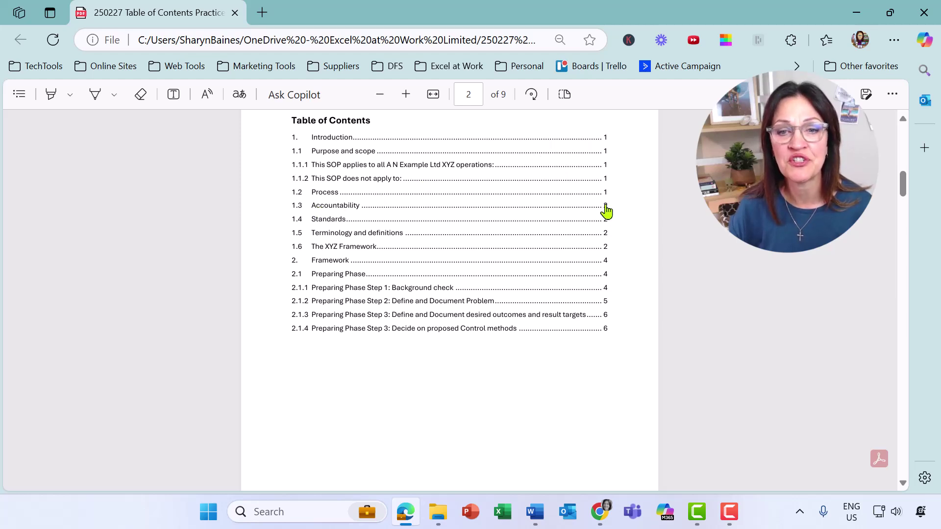
{"action": "left_click", "coordinate": [535, 211]}
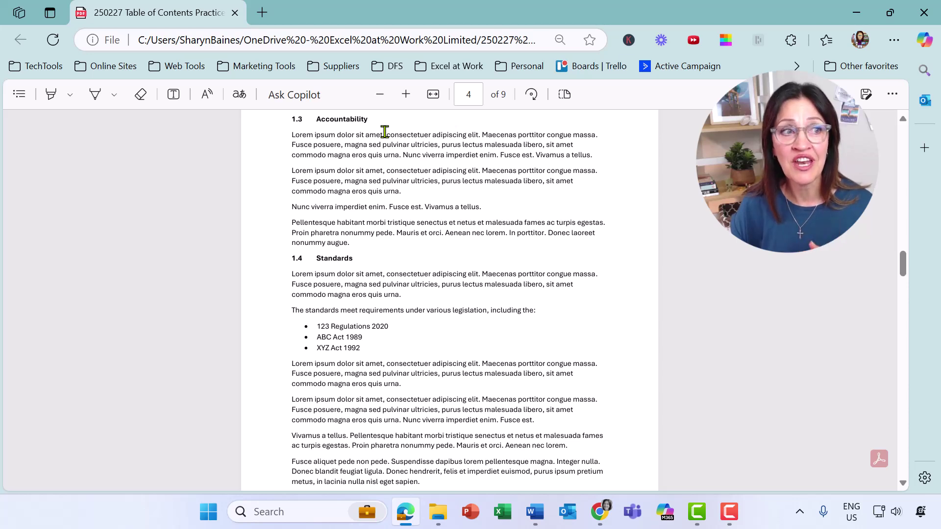
Expand the Introduction and Framework bookmarks and jump to section 1.3 Accountability.
{"action": "left_click", "coordinate": [20, 96]}
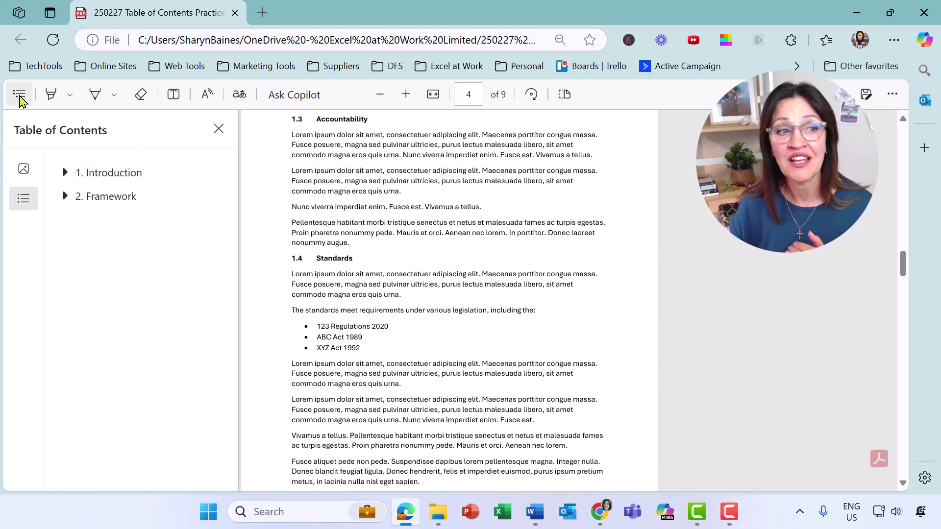
{"action": "left_click", "coordinate": [64, 174]}
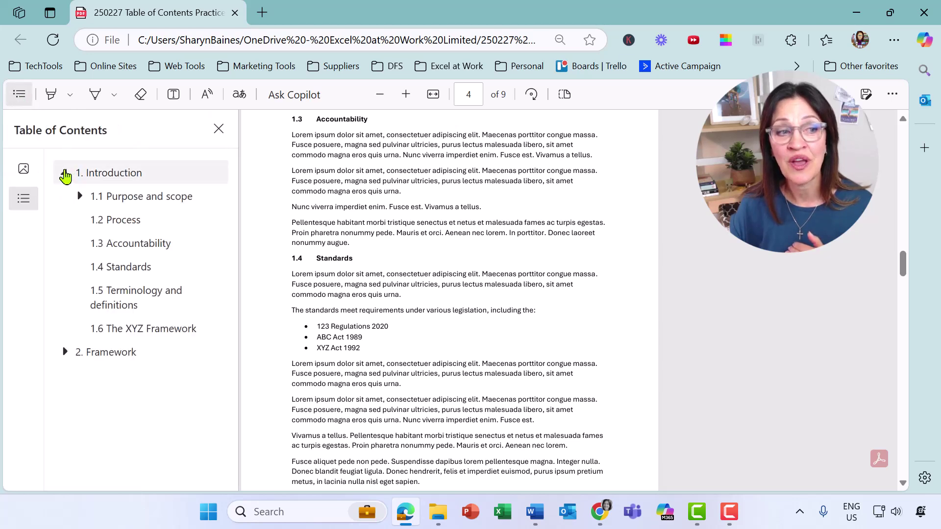
{"action": "left_click", "coordinate": [66, 353]}
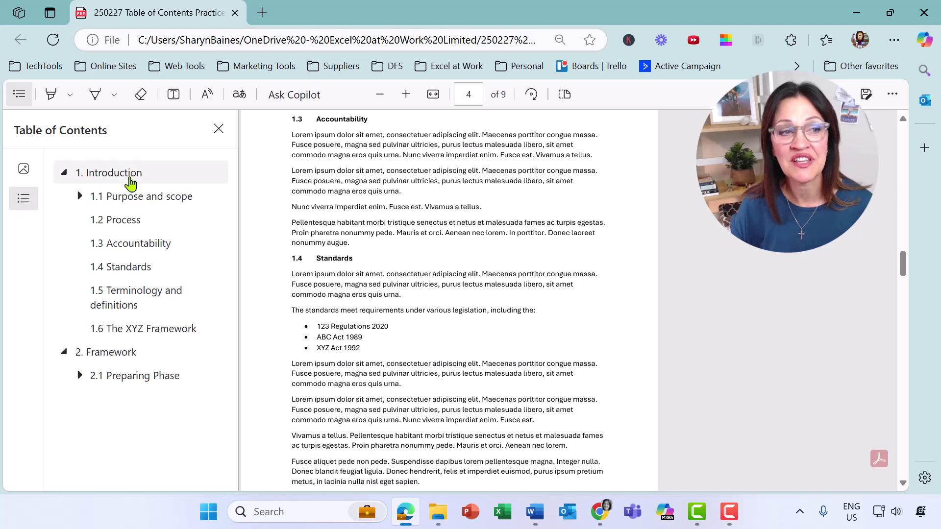
{"action": "left_click", "coordinate": [125, 245]}
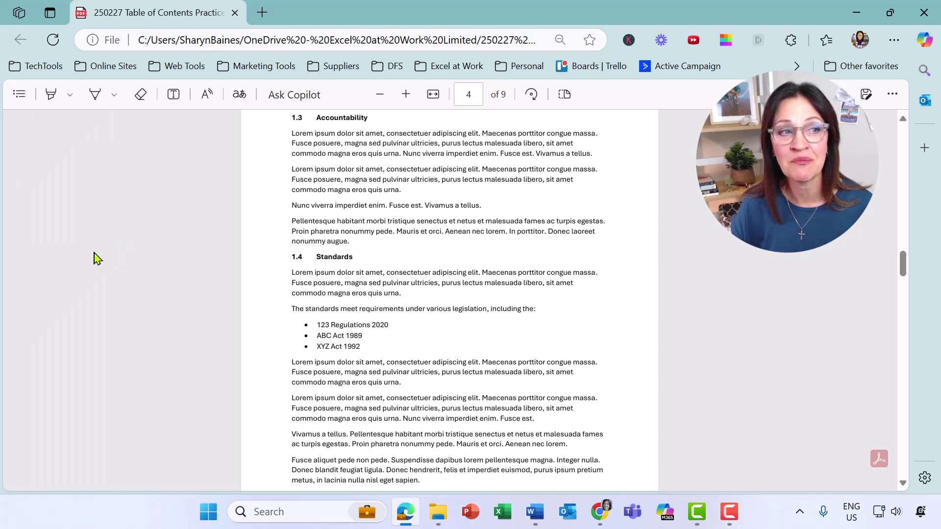
Use the bookmarks to jump to 1.6 The XYZ Framework, then 1.5 Terminology and definitions.
{"action": "left_click", "coordinate": [20, 95]}
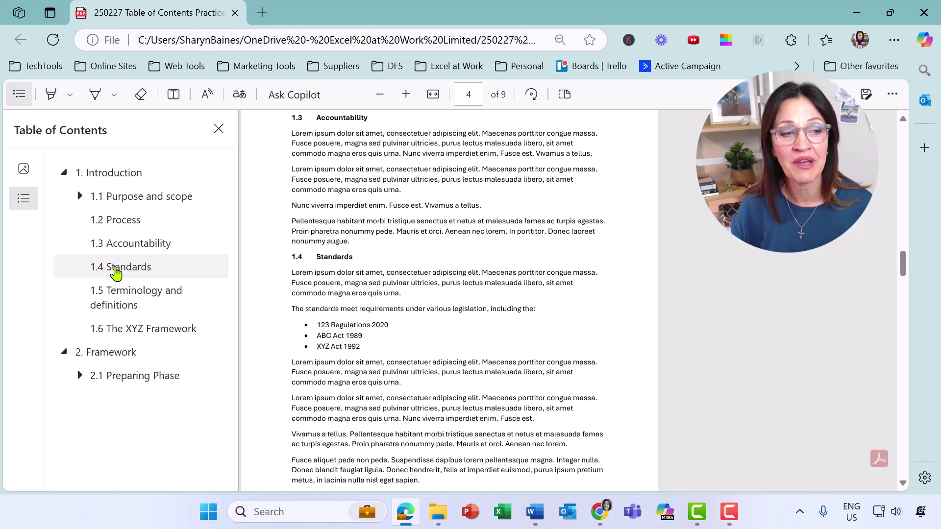
{"action": "left_click", "coordinate": [134, 327]}
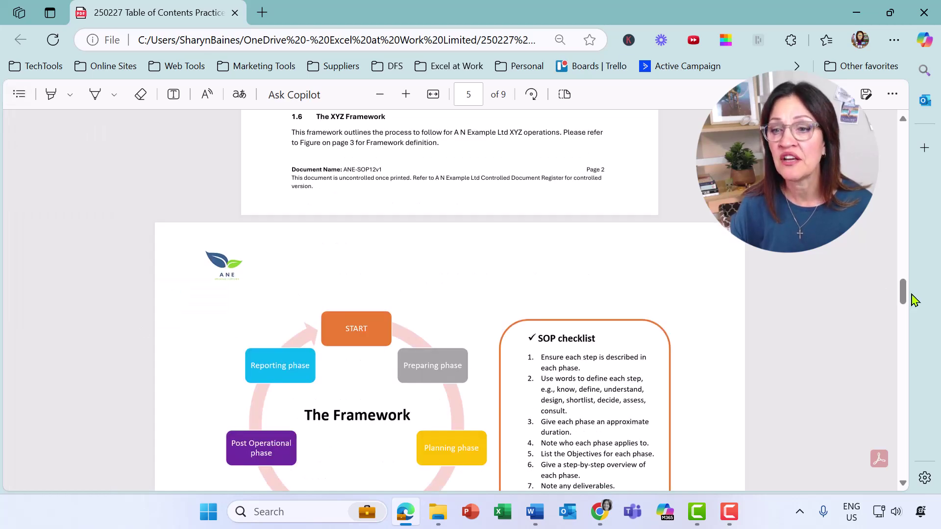
{"action": "left_click_drag", "start_coordinate": [898, 277], "coordinate": [901, 150]}
{"action": "scroll", "coordinate": [695, 266], "scroll_direction": "down", "scroll_amount": 8}
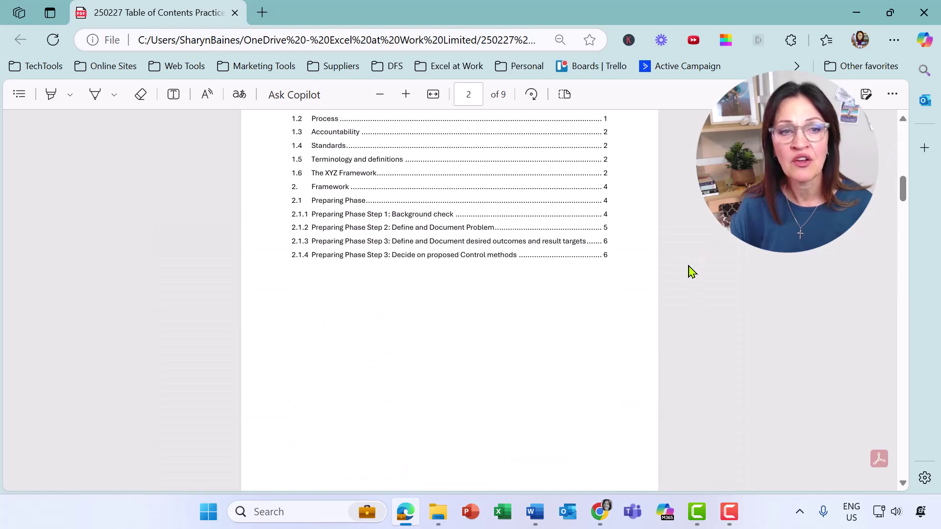
{"action": "scroll", "coordinate": [686, 269], "scroll_direction": "up", "scroll_amount": 2}
{"action": "left_click", "coordinate": [19, 95]}
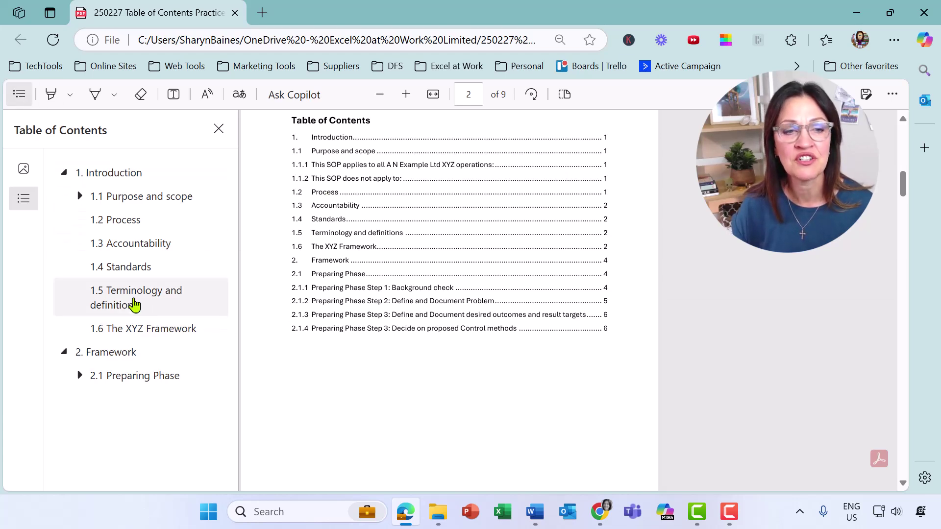
{"action": "left_click", "coordinate": [134, 305]}
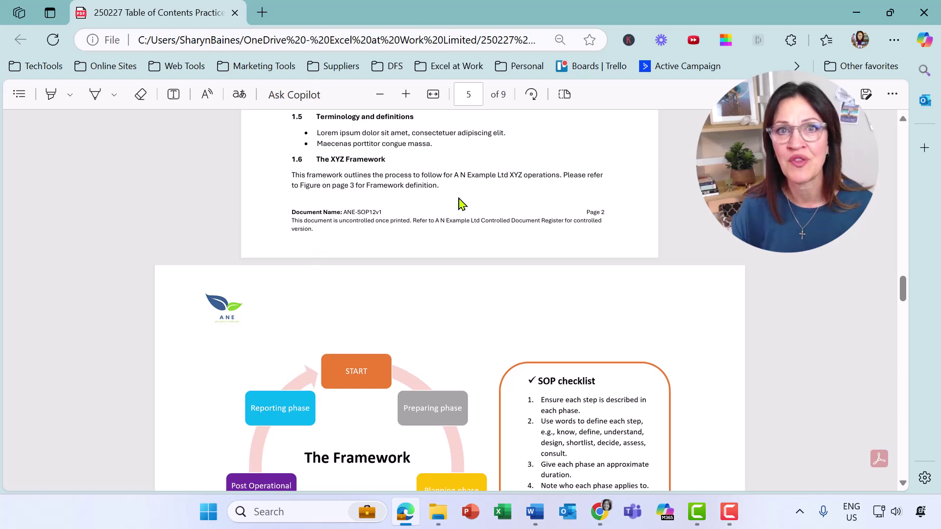